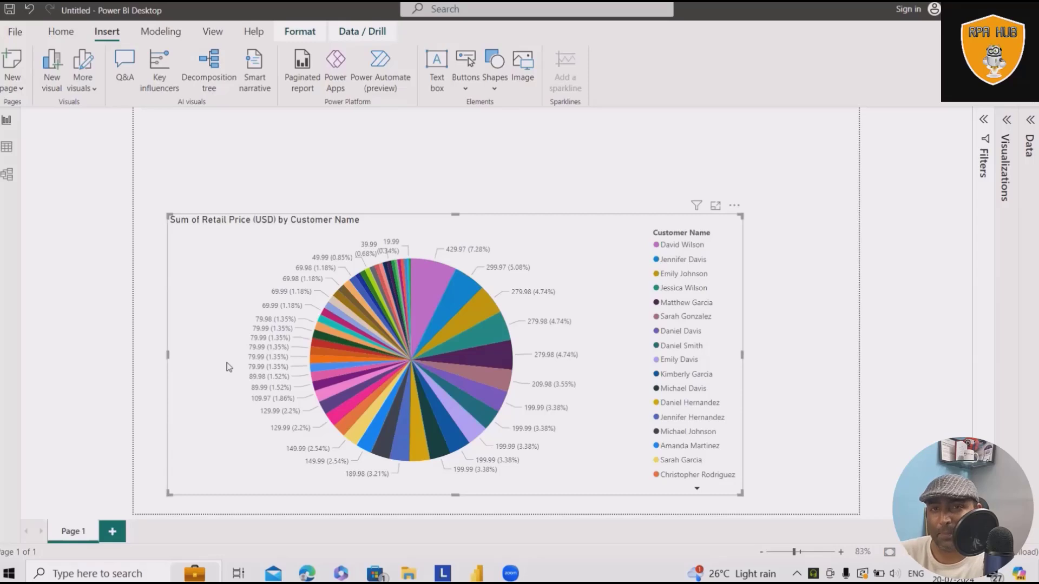
Step: Show the data fields and visual-building options, and switch the chart to a clustered bar chart and back to a pie chart
{"action": "left_click", "coordinate": [1029, 143]}
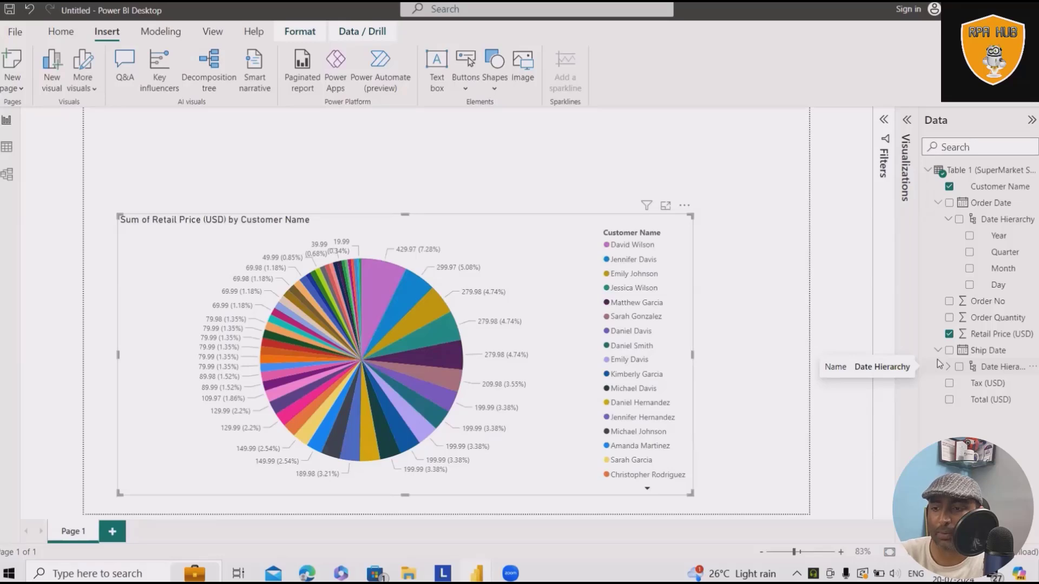
{"action": "left_click", "coordinate": [905, 162]}
{"action": "left_click", "coordinate": [847, 192]}
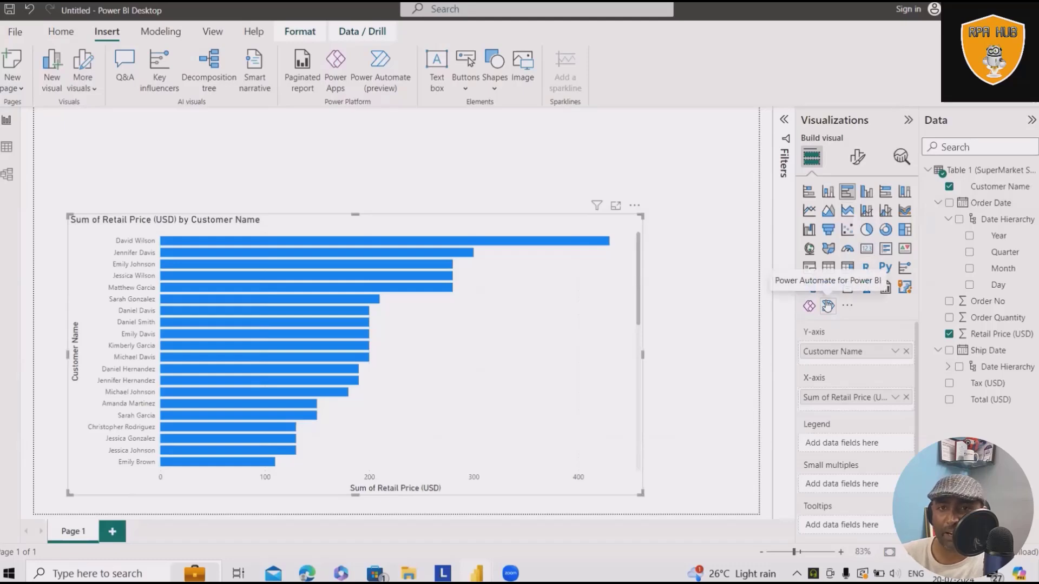
{"action": "left_click", "coordinate": [866, 229]}
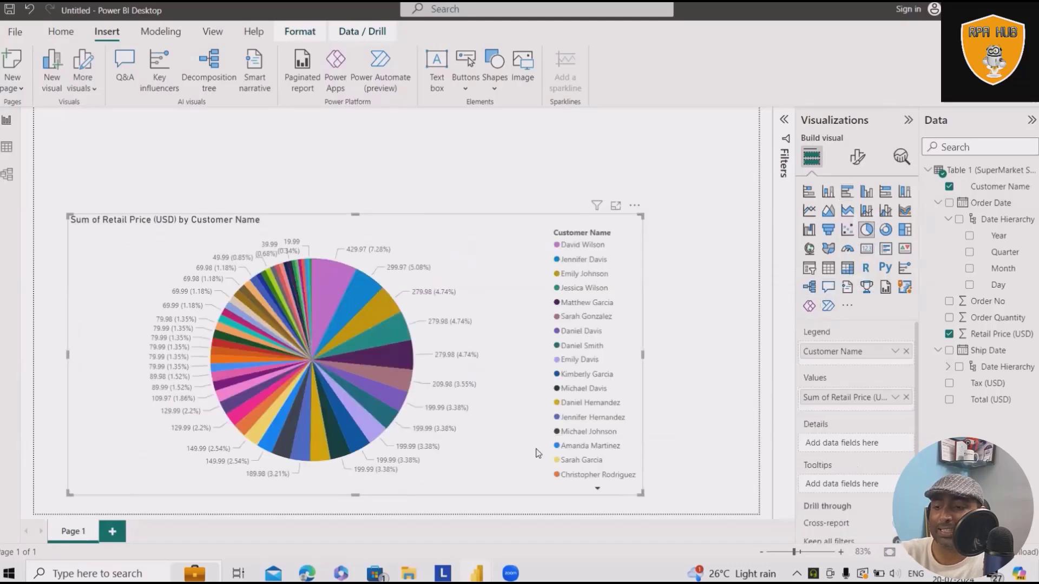
Step: Clear the pie chart's existing fields and rebuild it with Customer Name as the legend and Order No as the values
{"action": "left_click", "coordinate": [906, 351]}
{"action": "left_click", "coordinate": [905, 392]}
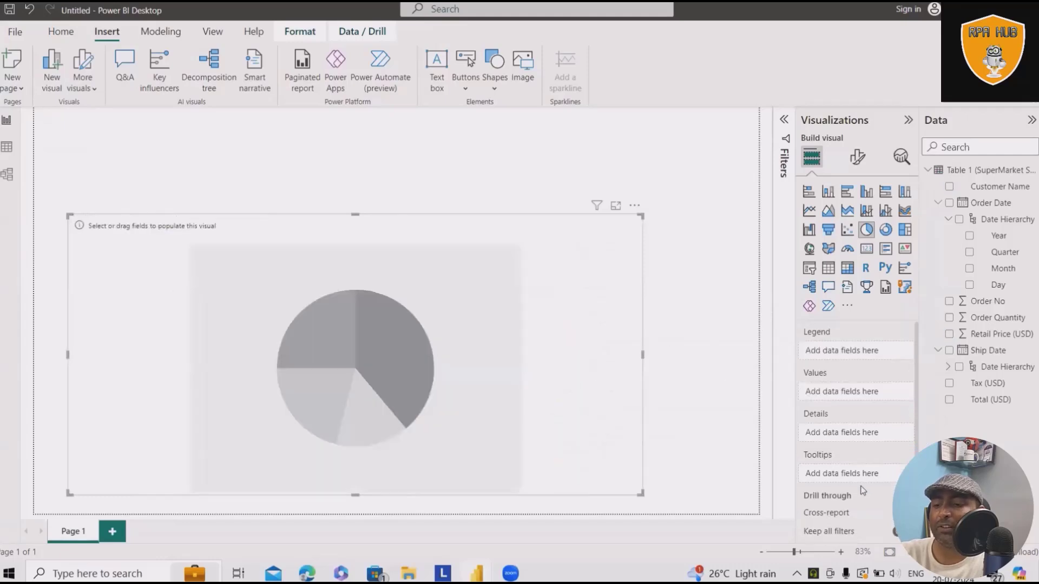
{"action": "left_click", "coordinate": [1007, 186]}
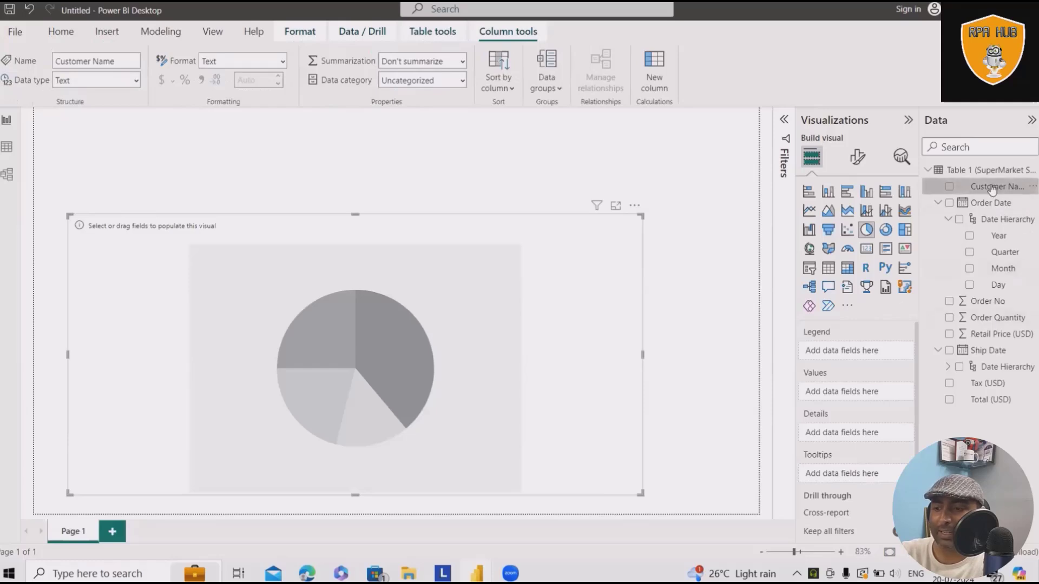
{"action": "left_click_drag", "start_coordinate": [994, 190], "coordinate": [893, 352]}
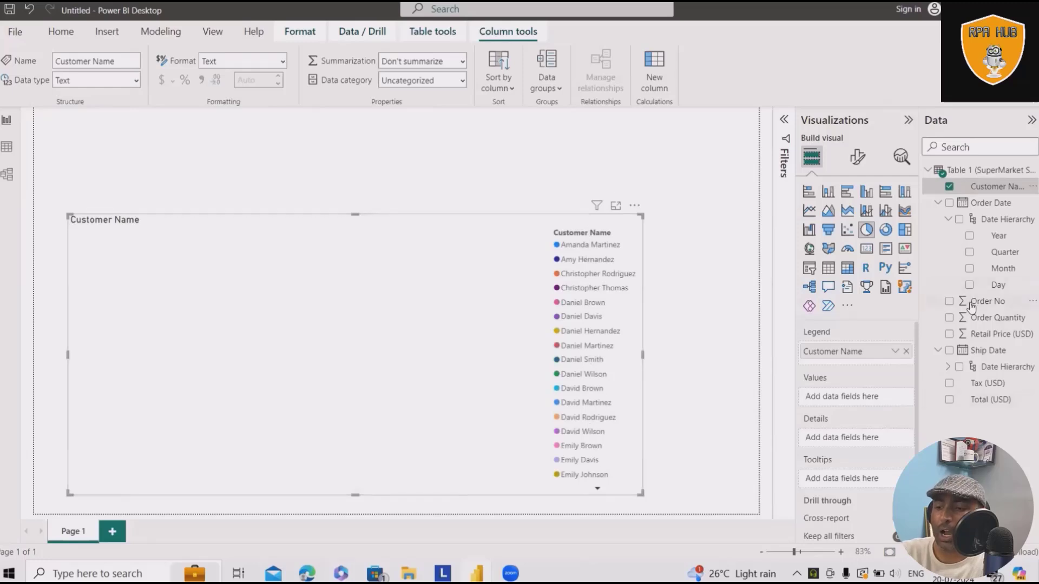
{"action": "left_click_drag", "start_coordinate": [969, 303], "coordinate": [836, 406]}
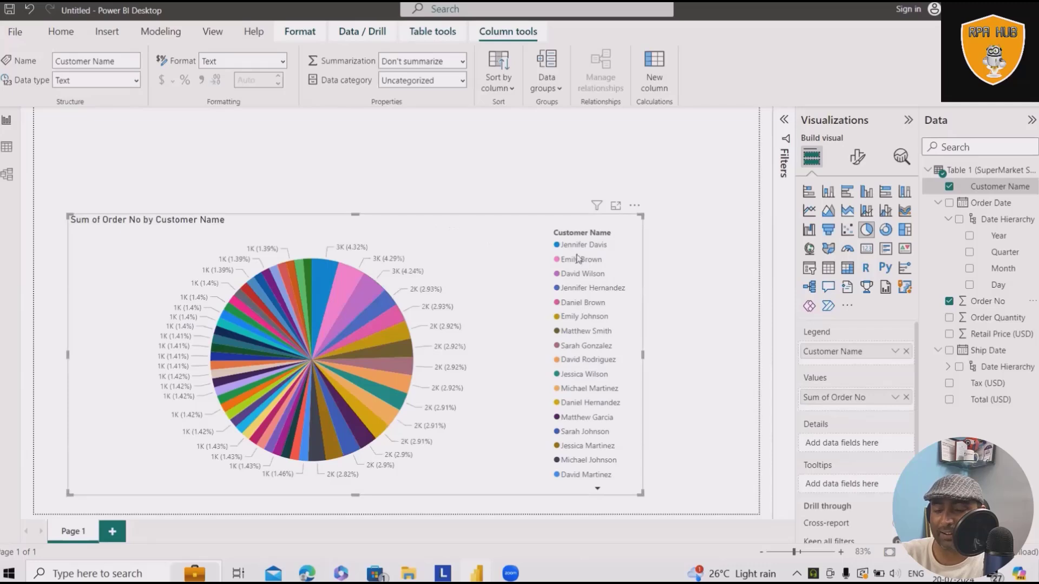
Step: Browse the pie chart's customer legend to its end and back, and look over its field settings
{"action": "left_click", "coordinate": [597, 489]}
{"action": "left_click", "coordinate": [597, 489]}
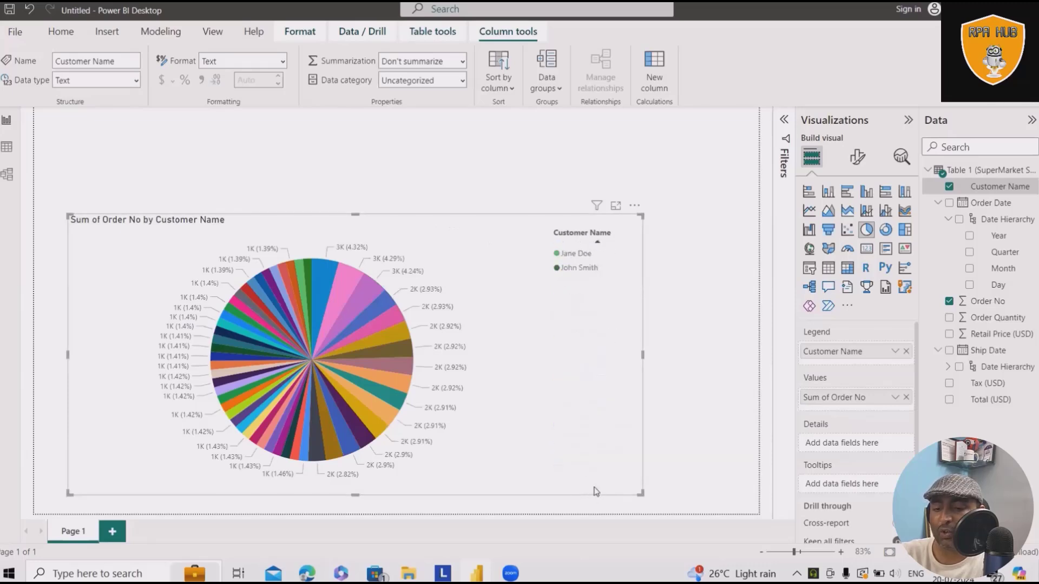
{"action": "left_click", "coordinate": [597, 243]}
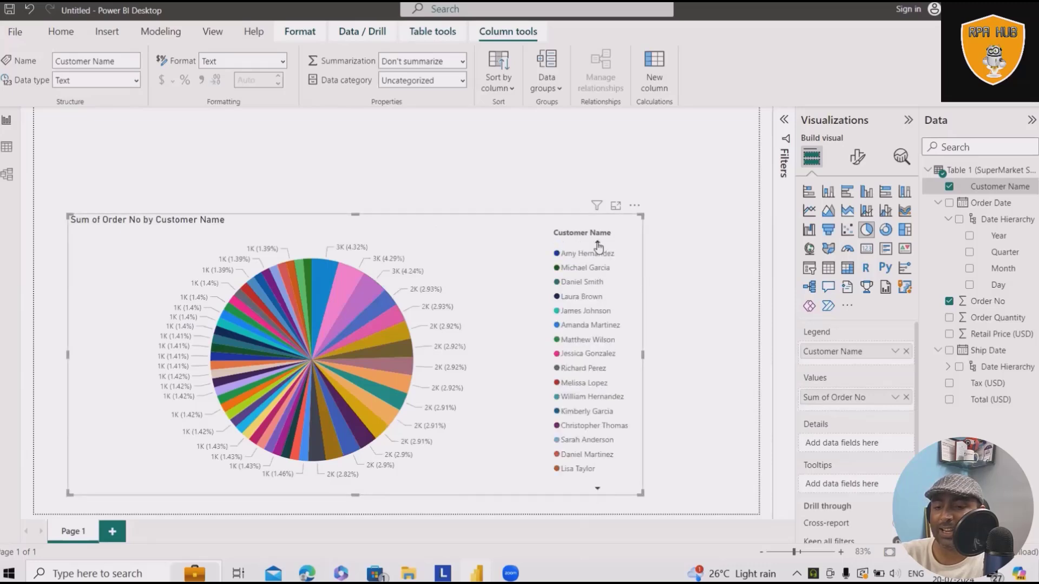
{"action": "left_click", "coordinate": [597, 245]}
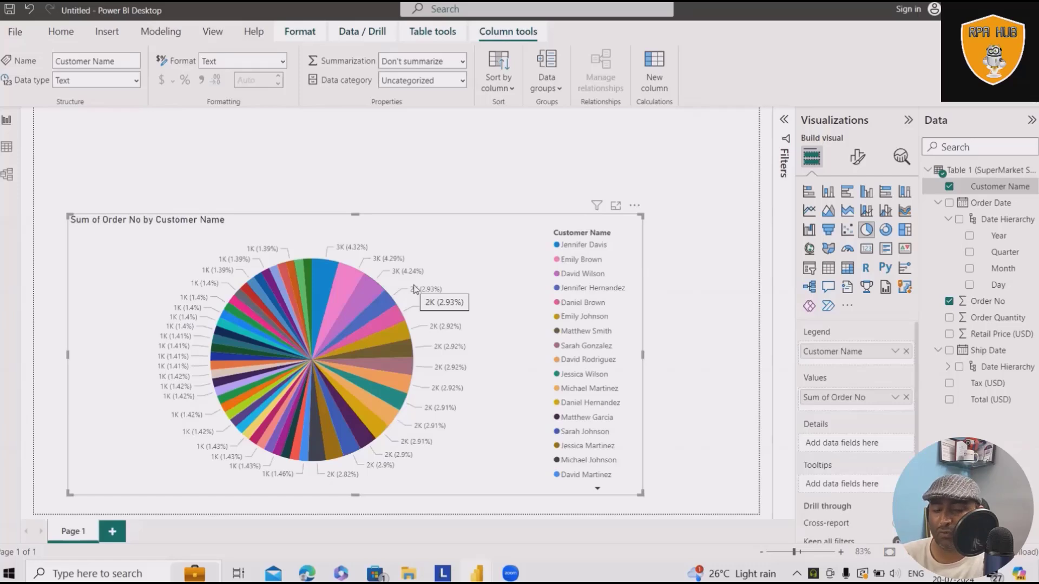
{"action": "scroll", "coordinate": [869, 433], "scroll_direction": "down", "scroll_amount": 1}
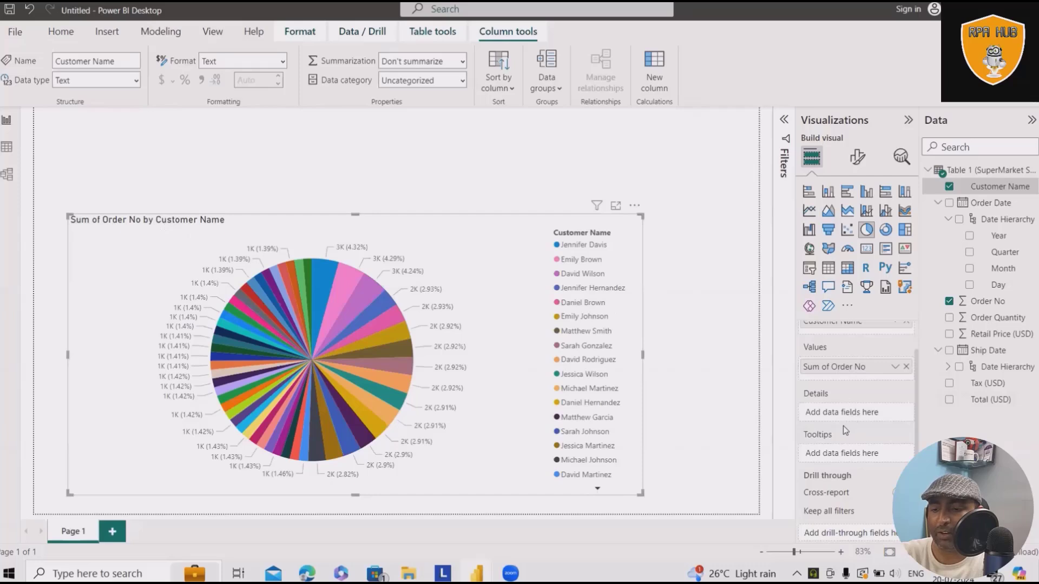
{"action": "scroll", "coordinate": [841, 436], "scroll_direction": "up", "scroll_amount": 1}
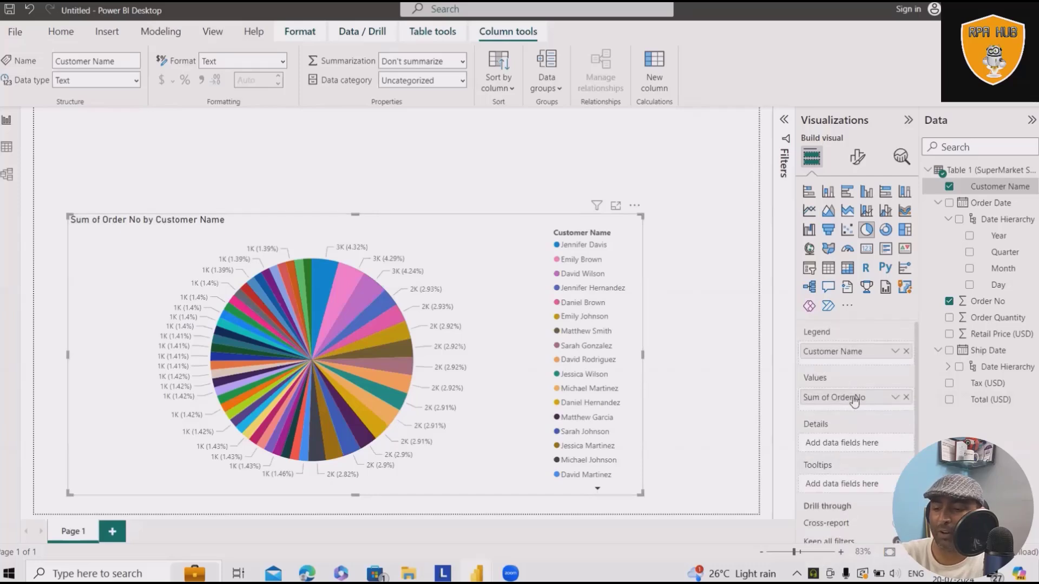
Step: Replace Order No with Order Quantity as the pie chart's values
{"action": "left_click_drag", "start_coordinate": [978, 319], "coordinate": [869, 412]}
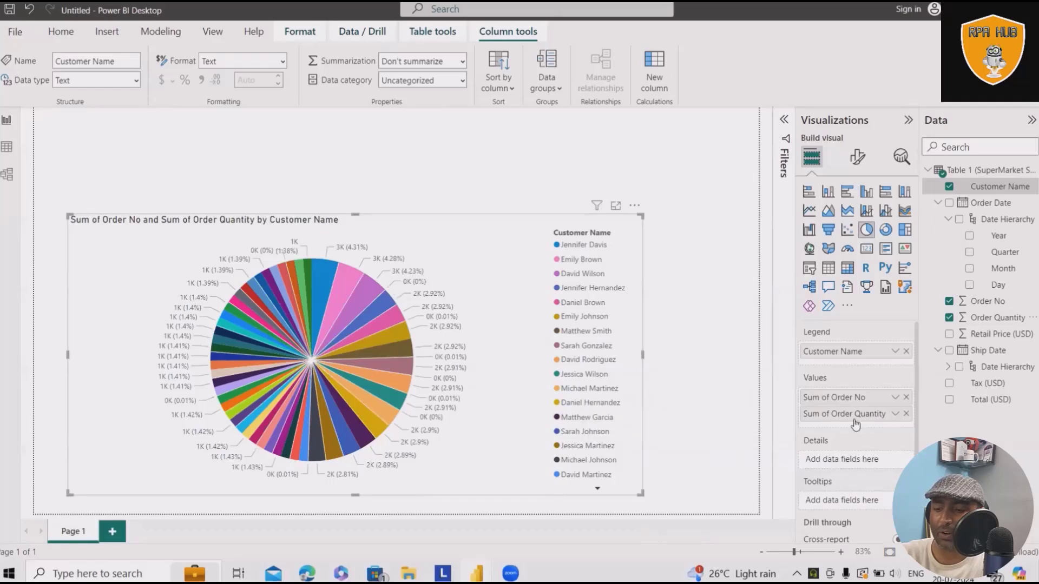
{"action": "left_click_drag", "start_coordinate": [850, 398], "coordinate": [989, 304]}
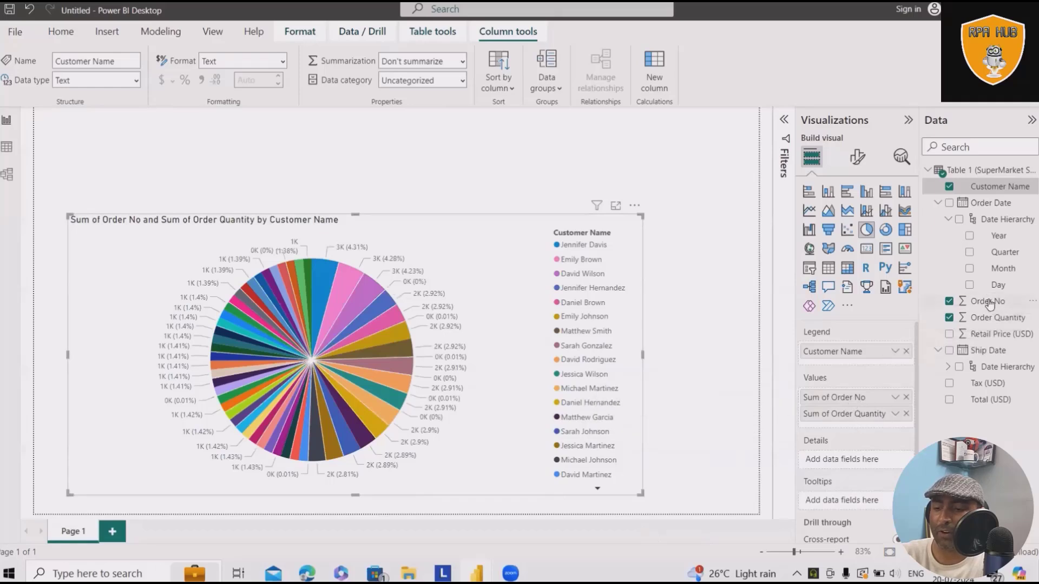
{"action": "left_click", "coordinate": [907, 397]}
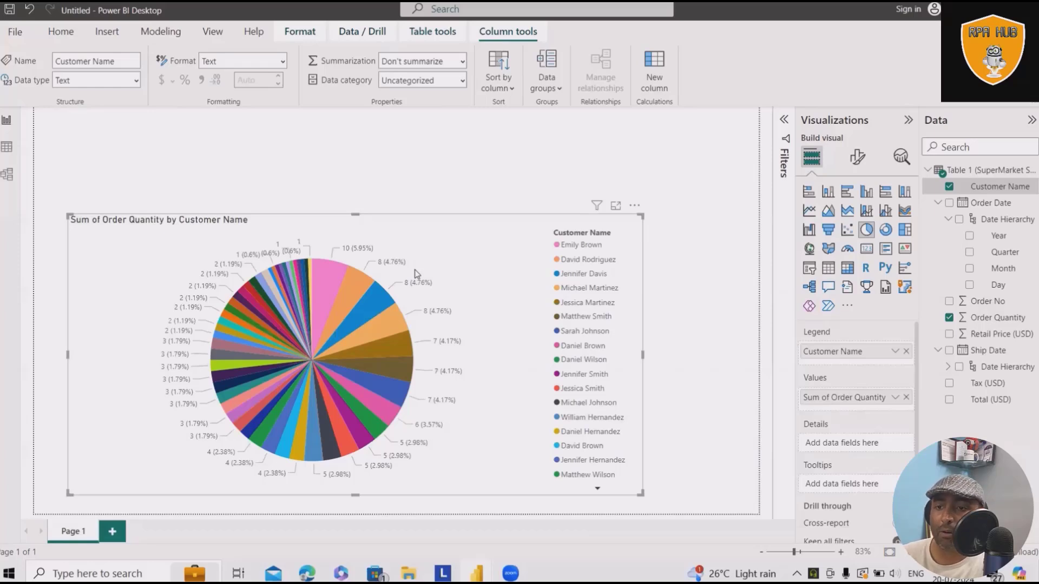
Step: Replace Order Quantity with Total (USD) as the pie chart's values
{"action": "left_click", "coordinate": [980, 399]}
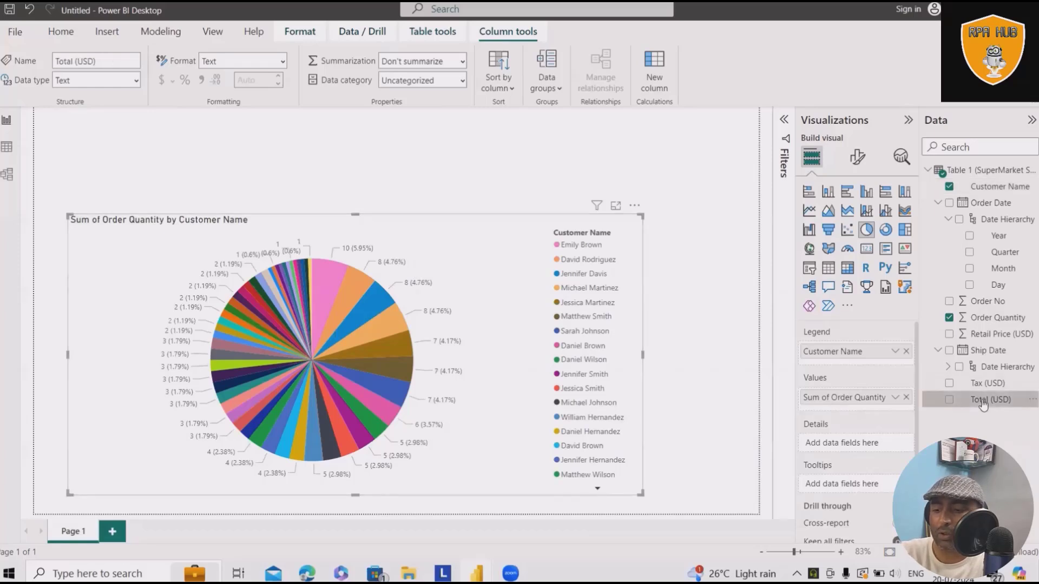
{"action": "left_click", "coordinate": [954, 402]}
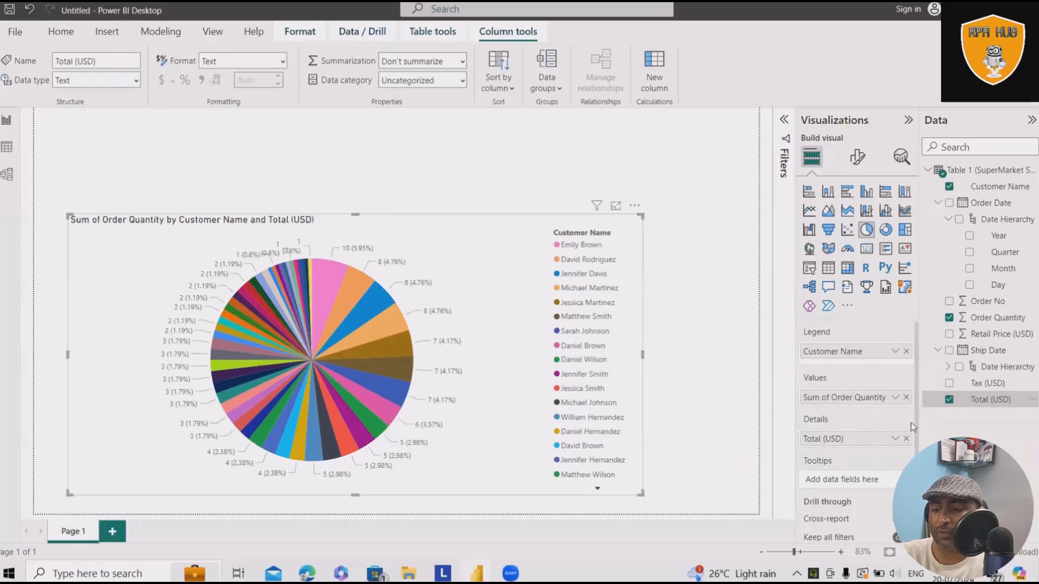
{"action": "left_click_drag", "start_coordinate": [846, 439], "coordinate": [857, 393]}
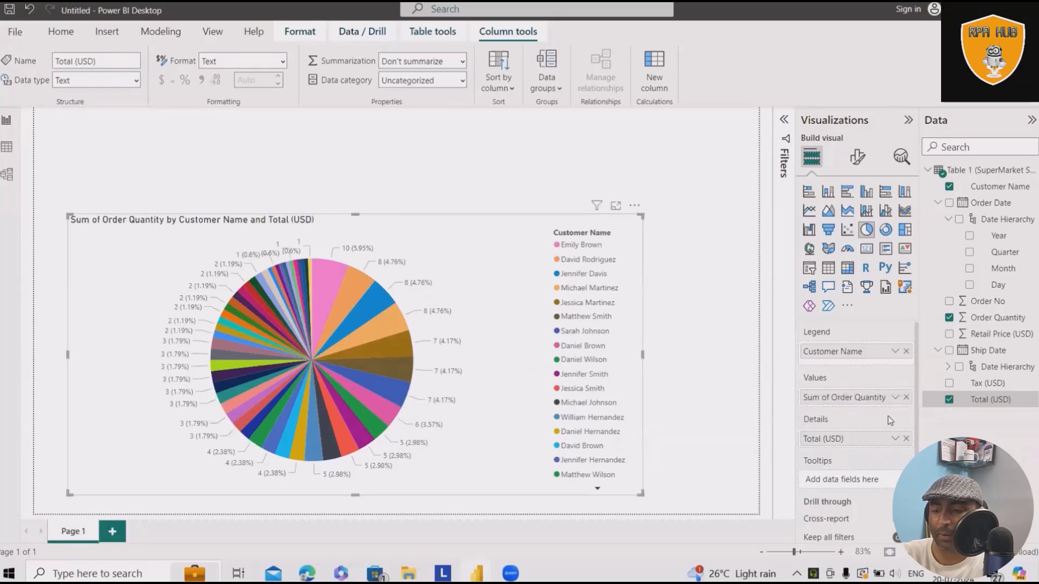
{"action": "left_click", "coordinate": [906, 398]}
{"action": "left_click_drag", "start_coordinate": [843, 441], "coordinate": [846, 398]}
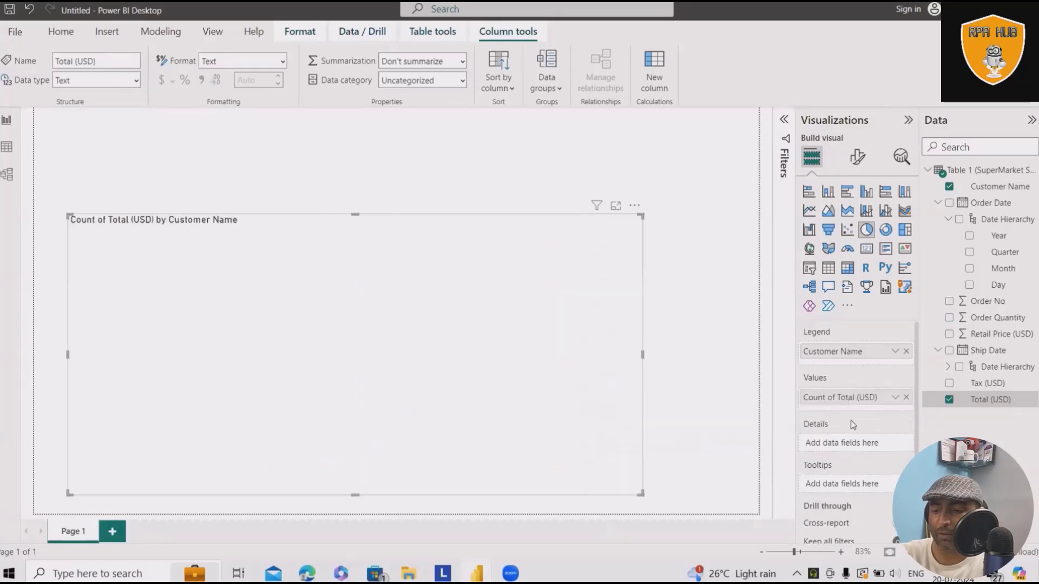
Step: Try the Ship Date hierarchy and Tax (USD) as additional legend fields, and remove the Ship Date hierarchy again
{"action": "left_click", "coordinate": [979, 383]}
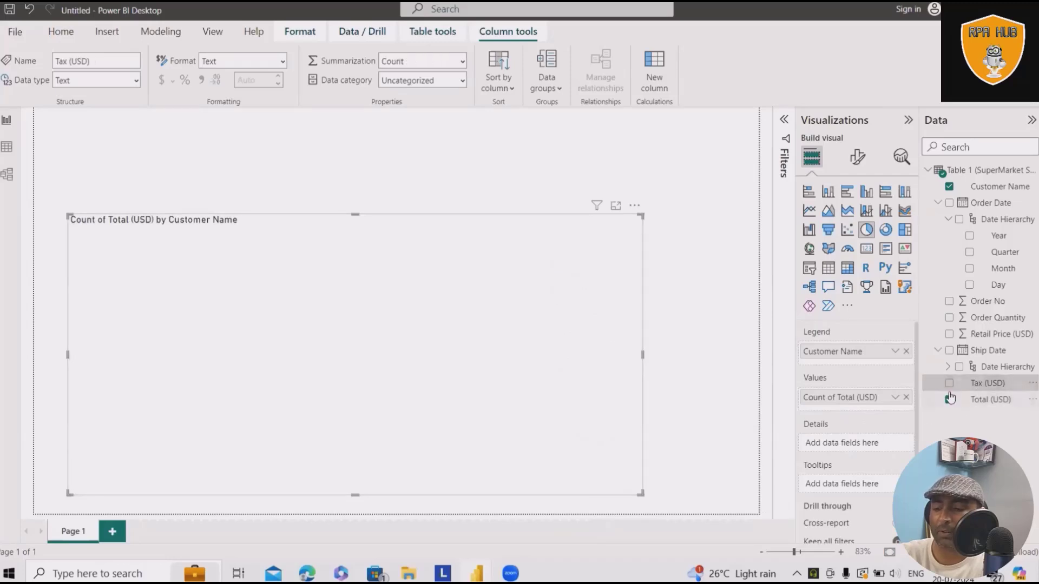
{"action": "left_click", "coordinate": [959, 368]}
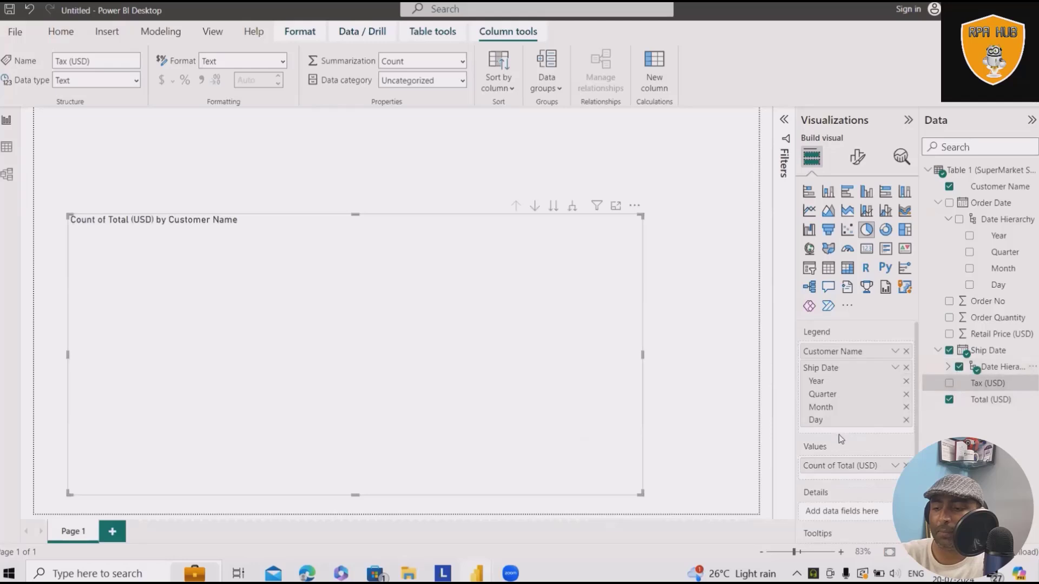
{"action": "scroll", "coordinate": [849, 462], "scroll_direction": "down", "scroll_amount": 3}
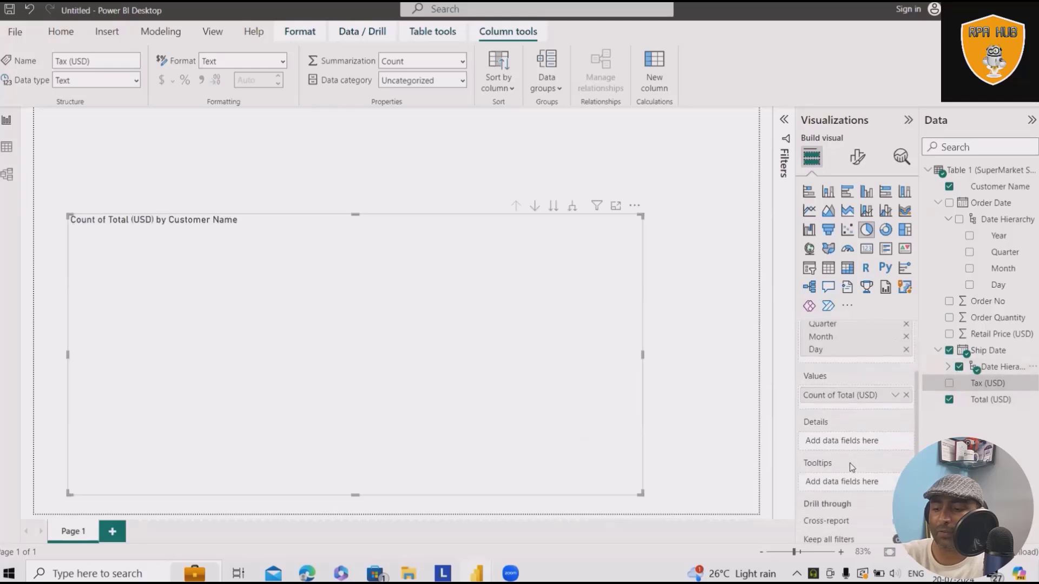
{"action": "left_click", "coordinate": [949, 383]}
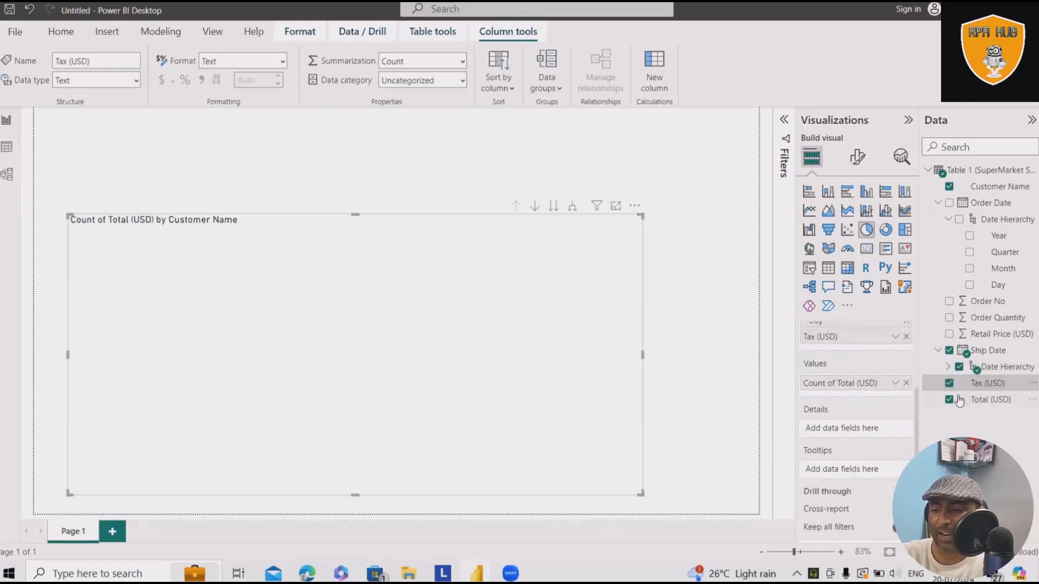
{"action": "left_click", "coordinate": [959, 367]}
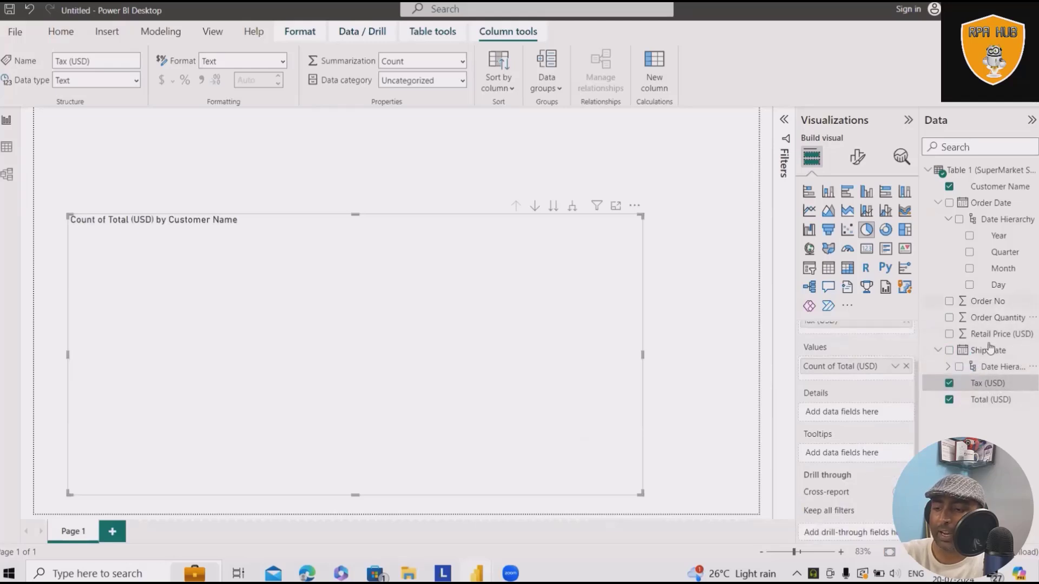
Step: Set Retail Price (USD) as the pie chart's values, and remove Total (USD) from the values and Tax (USD) from the legend
{"action": "left_click_drag", "start_coordinate": [992, 338], "coordinate": [870, 372]}
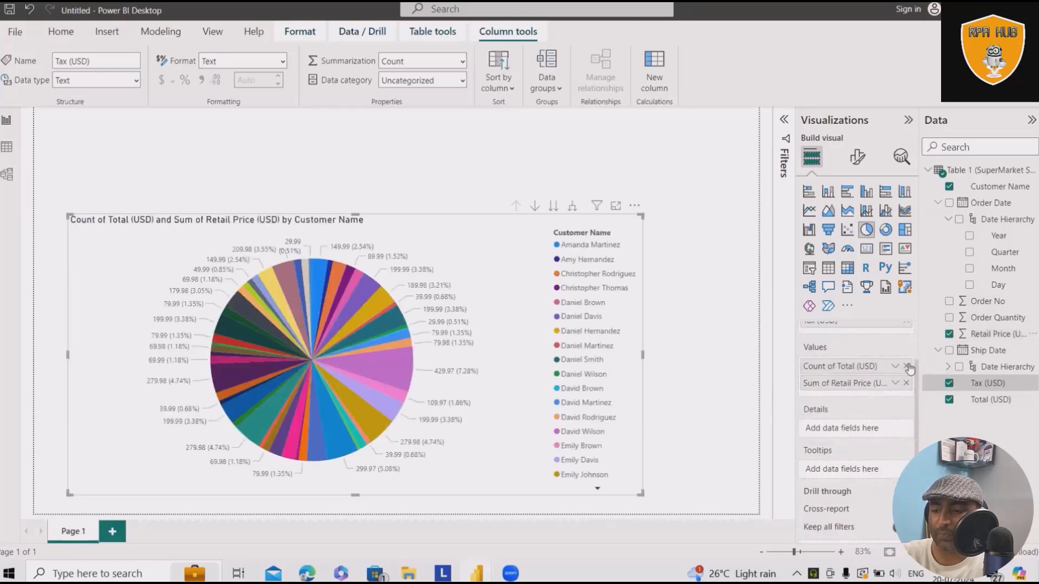
{"action": "left_click", "coordinate": [907, 366]}
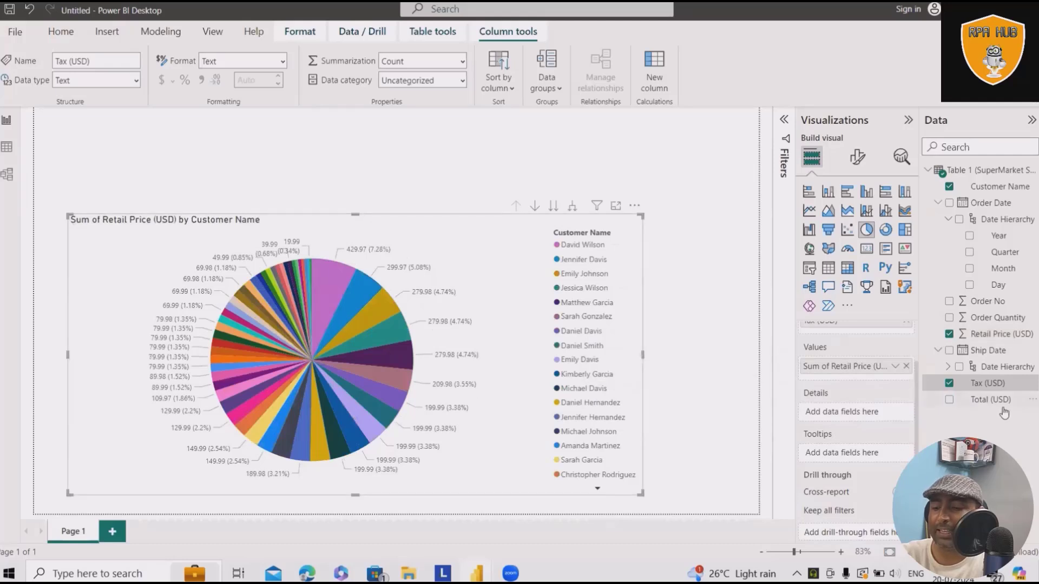
{"action": "scroll", "coordinate": [850, 392], "scroll_direction": "up", "scroll_amount": 2}
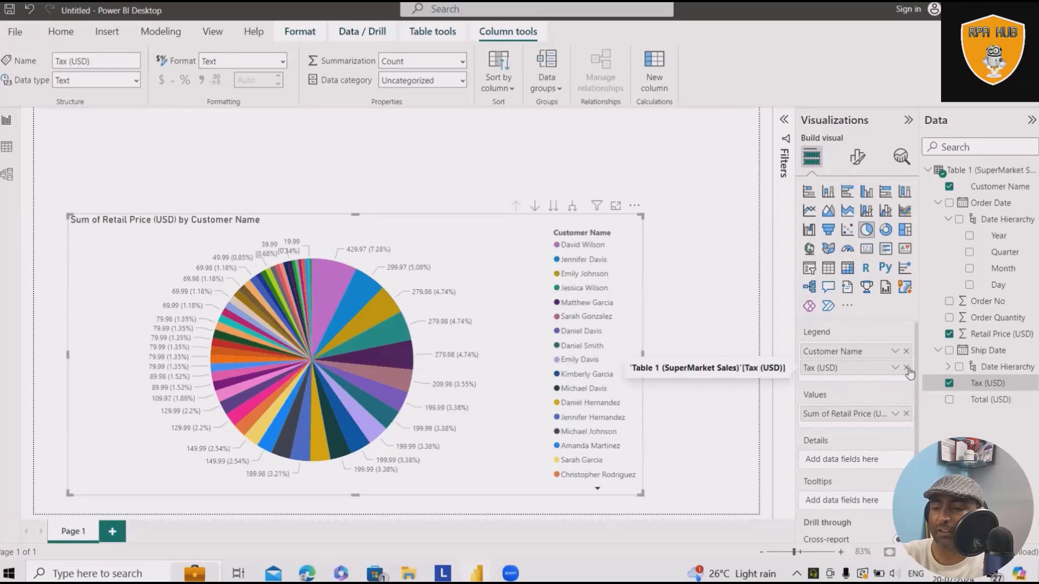
{"action": "left_click", "coordinate": [905, 369]}
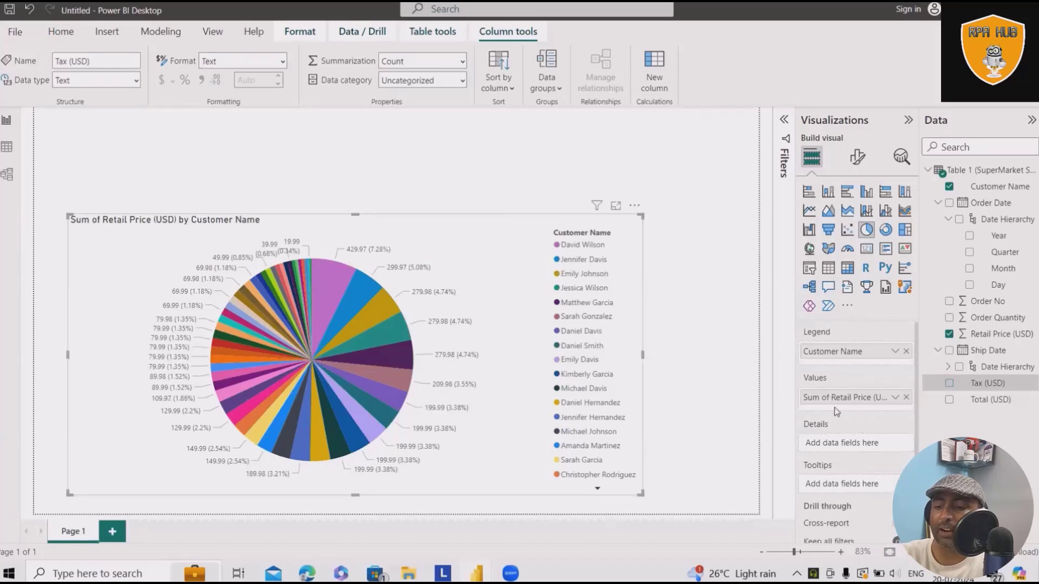